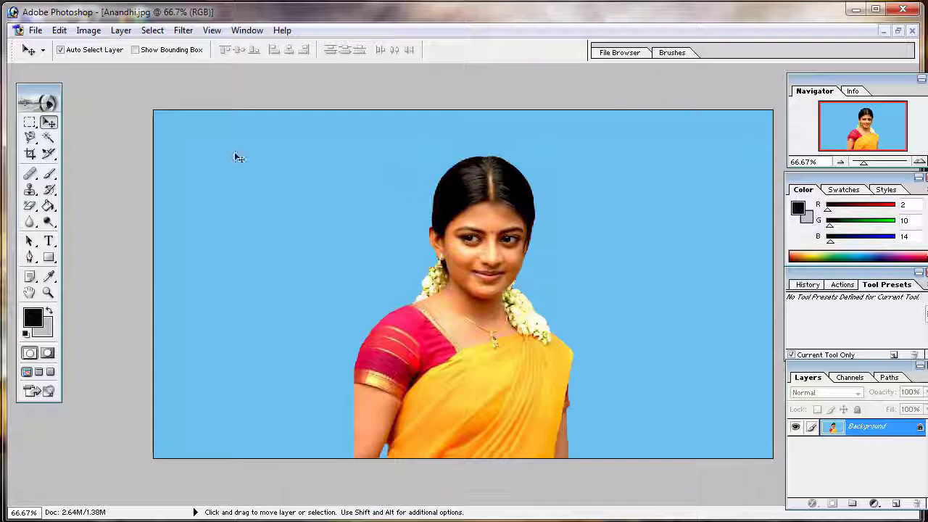
Set up the Crop tool with a width of 1.5 in, a height of 2 in and a resolution of 200 pixels/inch
click(32, 156)
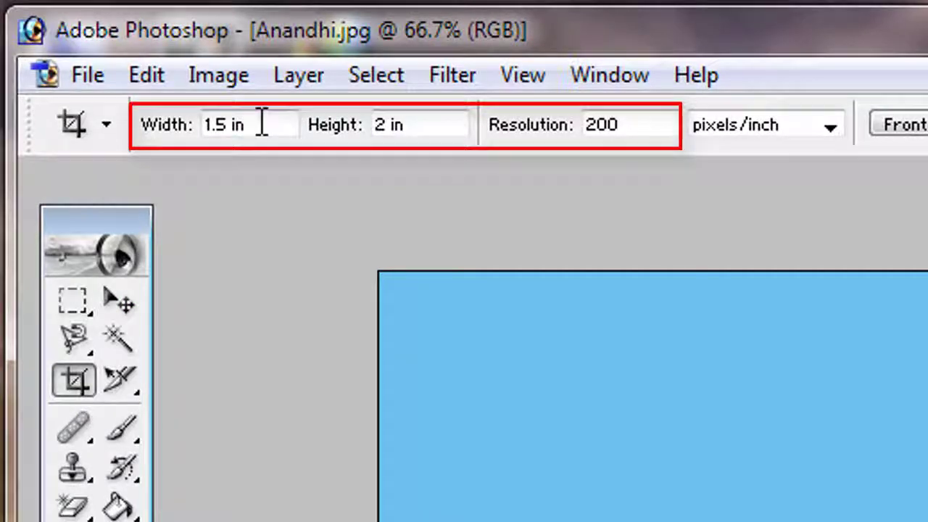
drag(263, 124, 56, 172)
drag(418, 124, 348, 133)
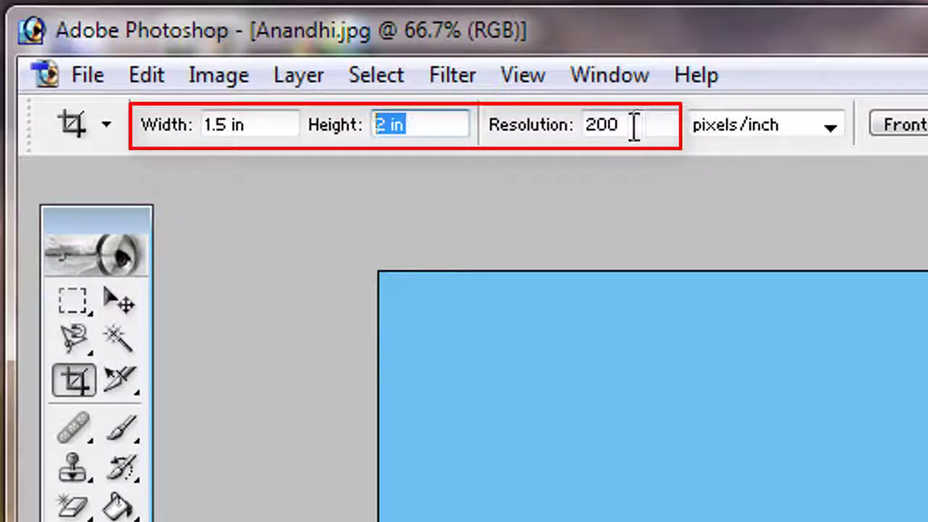
drag(634, 125, 535, 145)
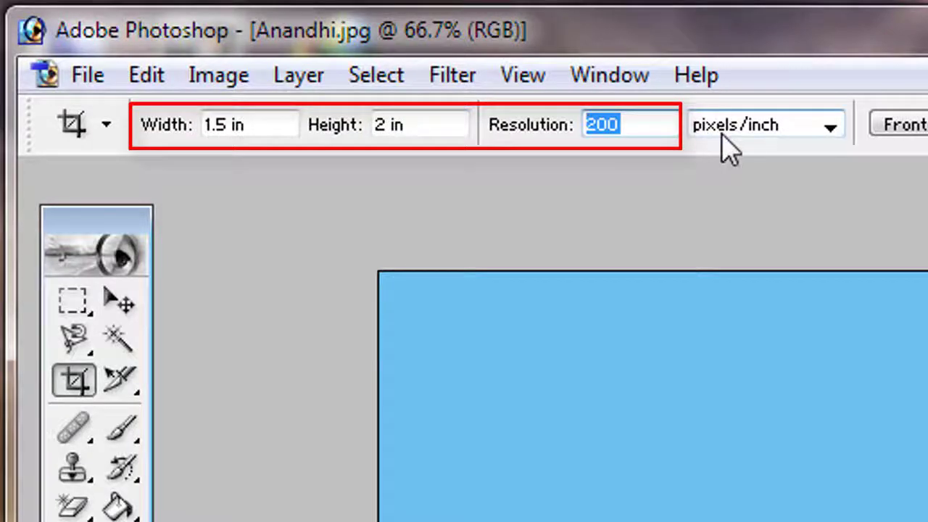
click(721, 135)
click(724, 144)
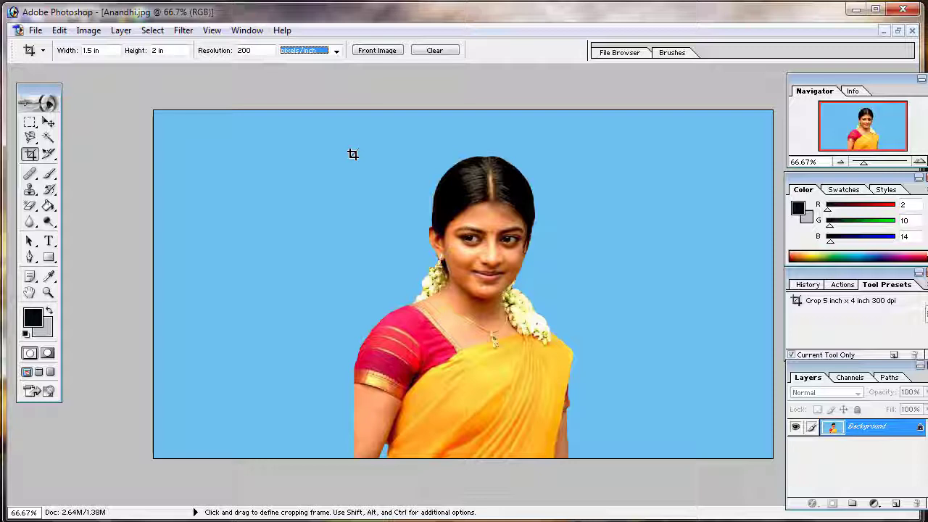
Crop the photo to a portrait frame around the woman's head and shoulders, leaving some blue background above her hair
drag(415, 286, 604, 394)
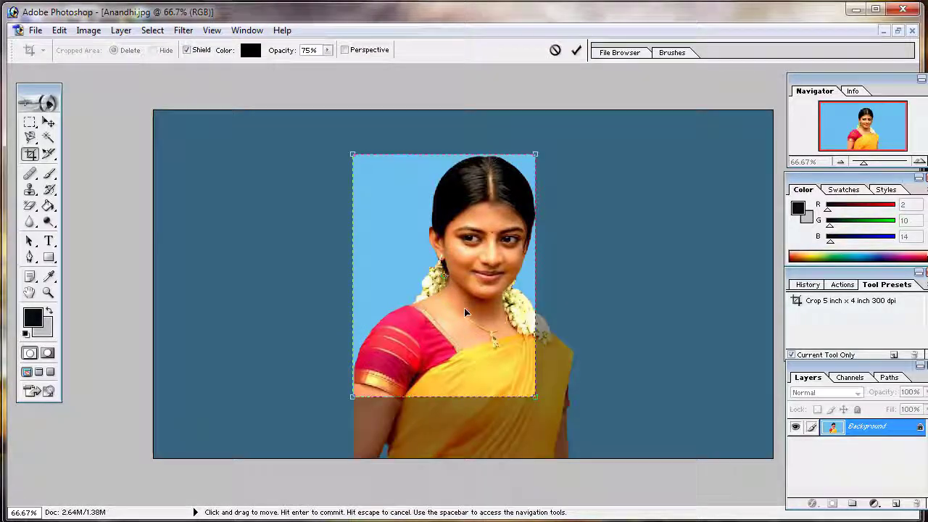
drag(455, 317, 492, 317)
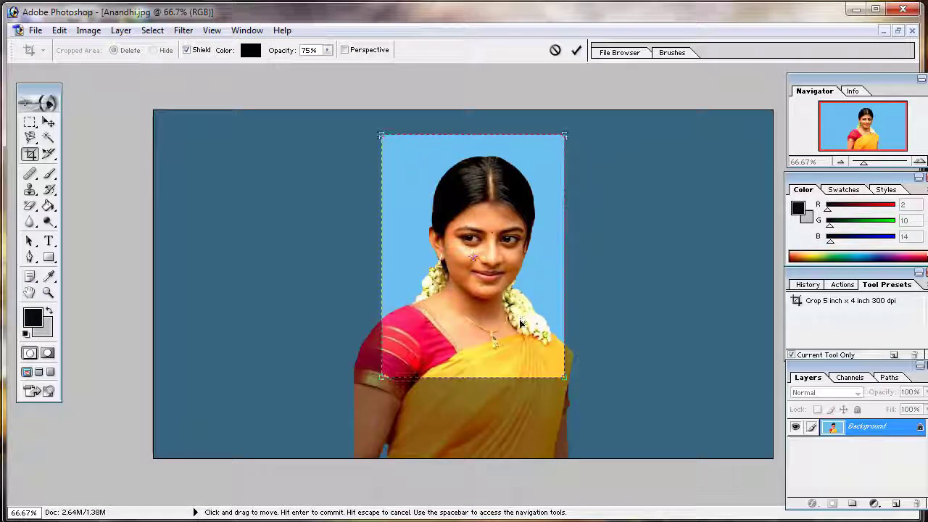
drag(521, 322, 522, 319)
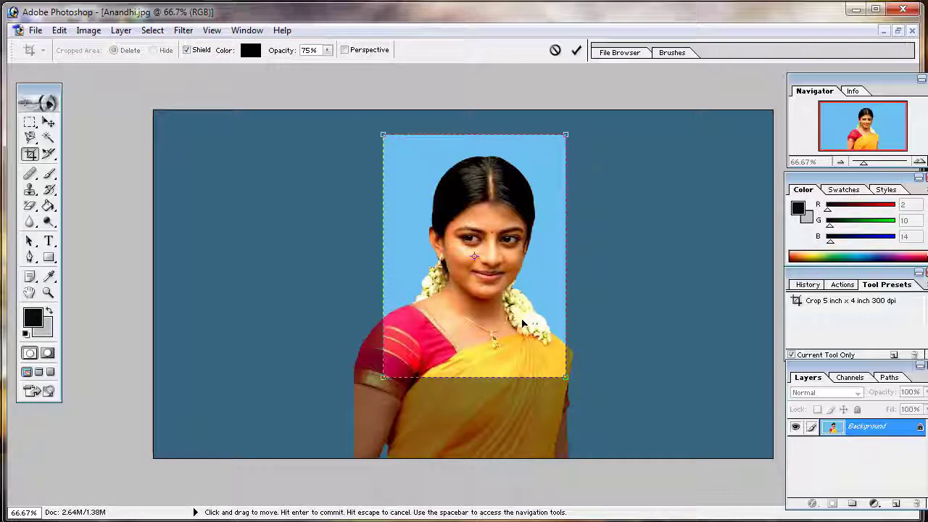
key(Return)
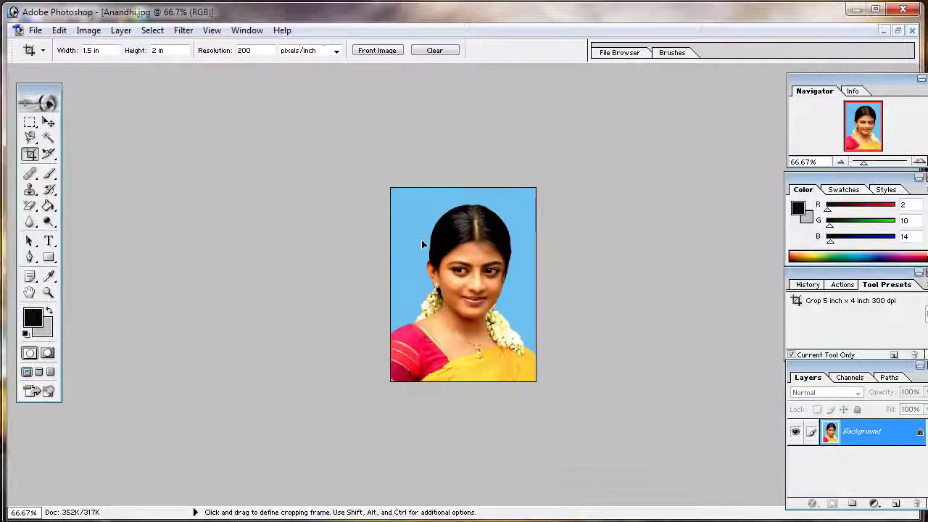
Activate the Move tool and convert the locked Background into a regular layer named Layer 0
click(49, 124)
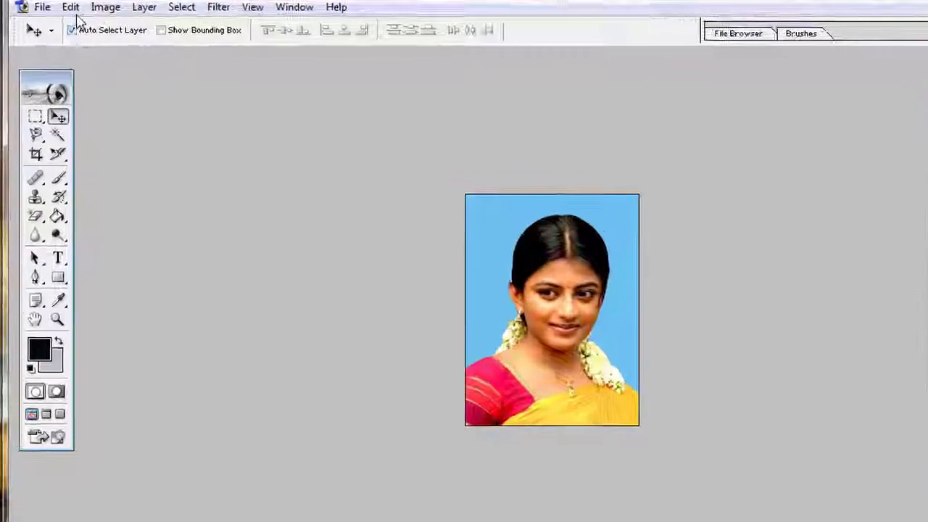
click(60, 30)
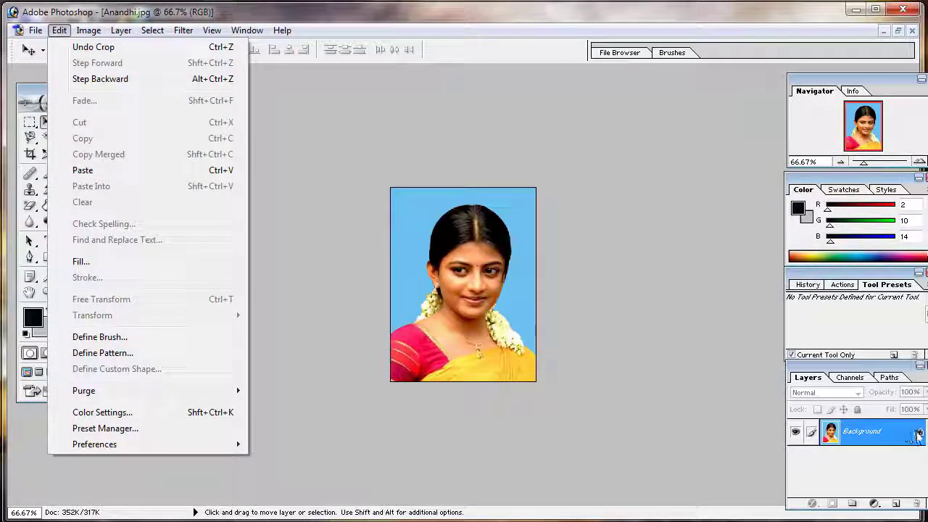
click(919, 435)
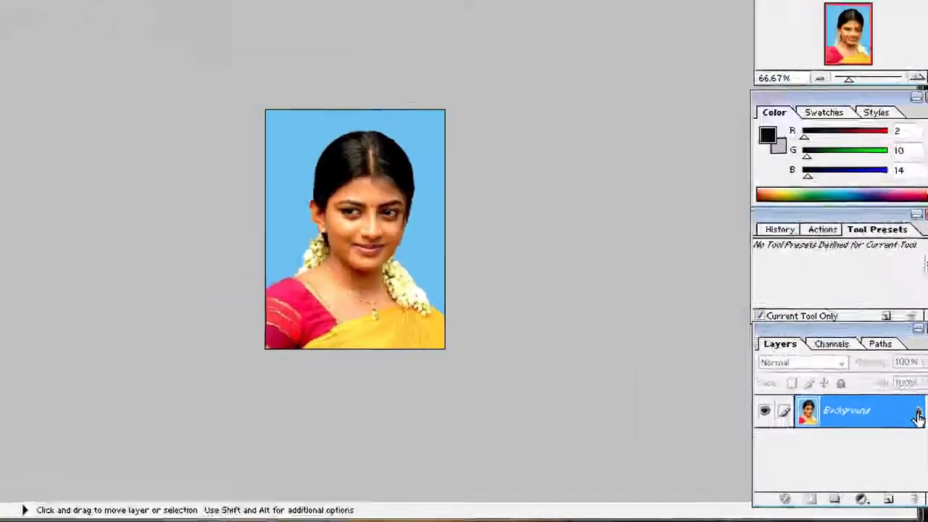
double_click(918, 417)
click(562, 251)
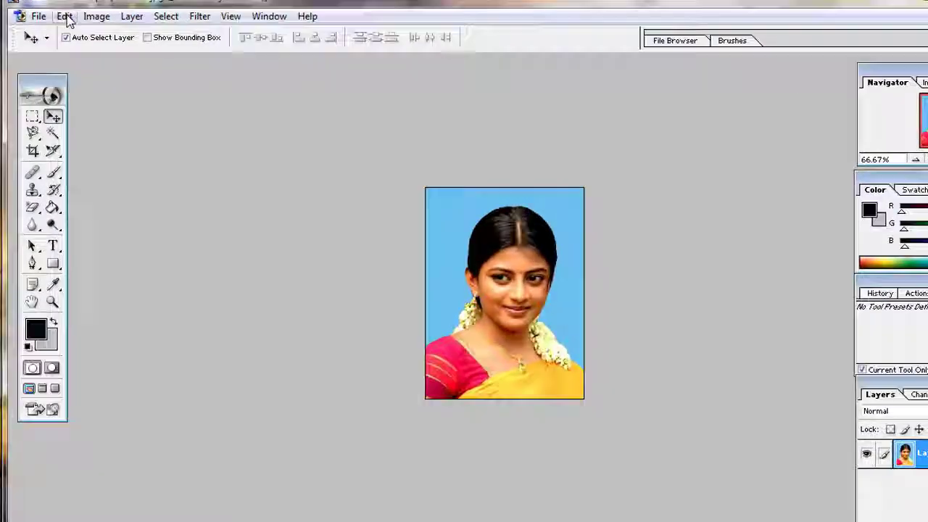
Stroke the photo layer with a 1 px near-black (#020A0F) line, location Center, Normal blending mode and 100% opacity
click(59, 29)
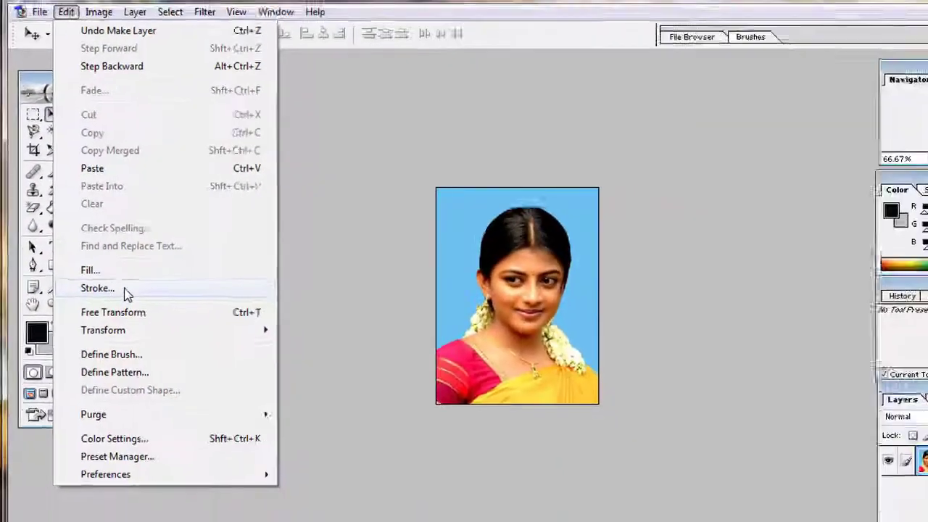
click(187, 345)
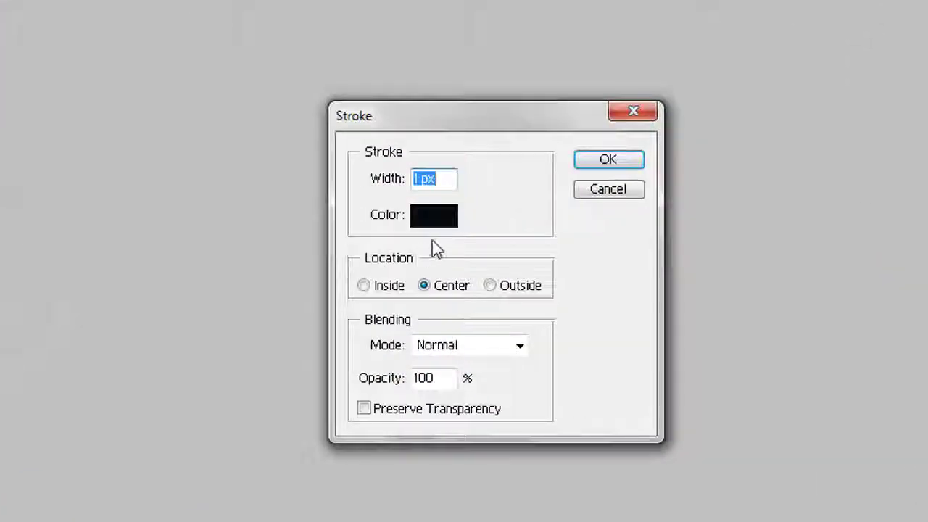
drag(441, 179, 408, 178)
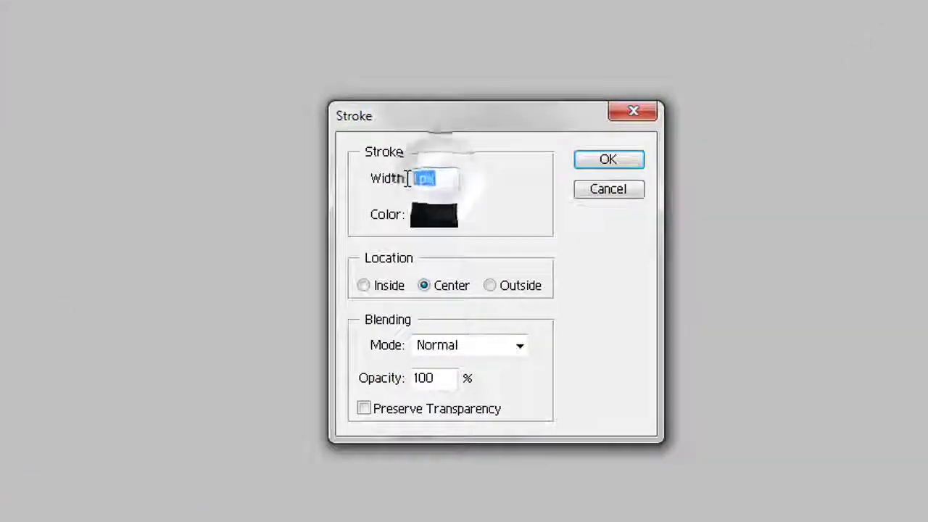
click(439, 223)
click(493, 401)
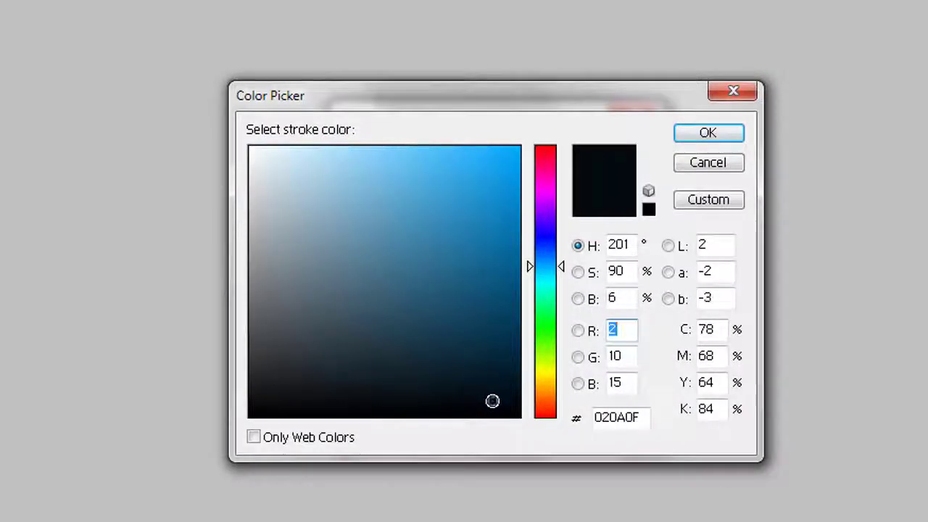
click(704, 137)
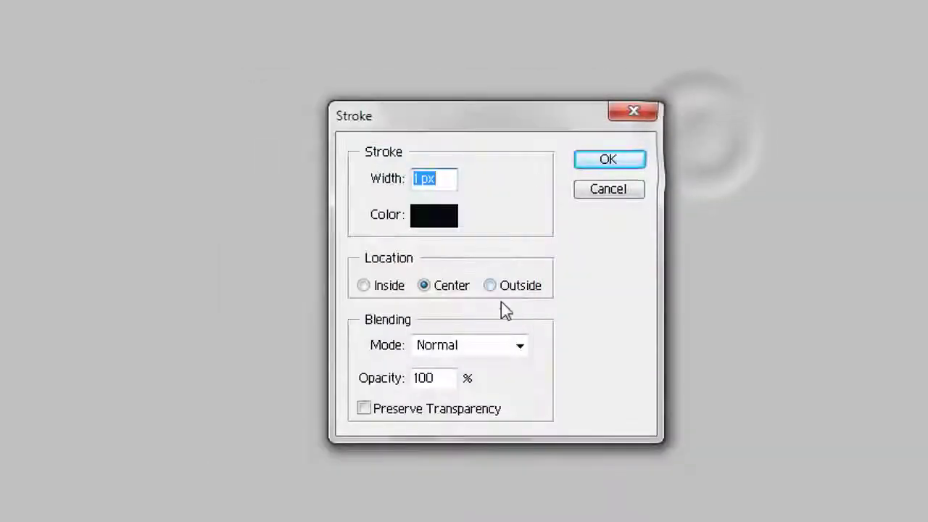
click(491, 286)
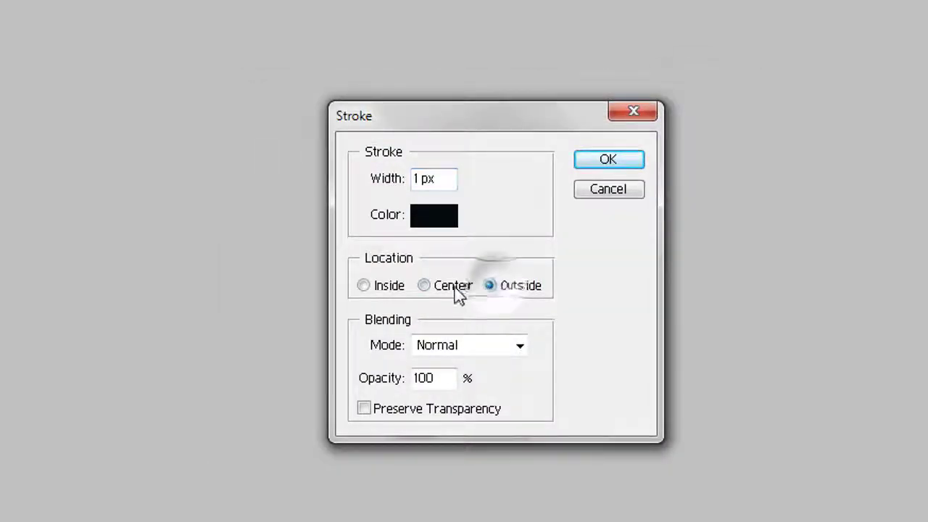
click(424, 287)
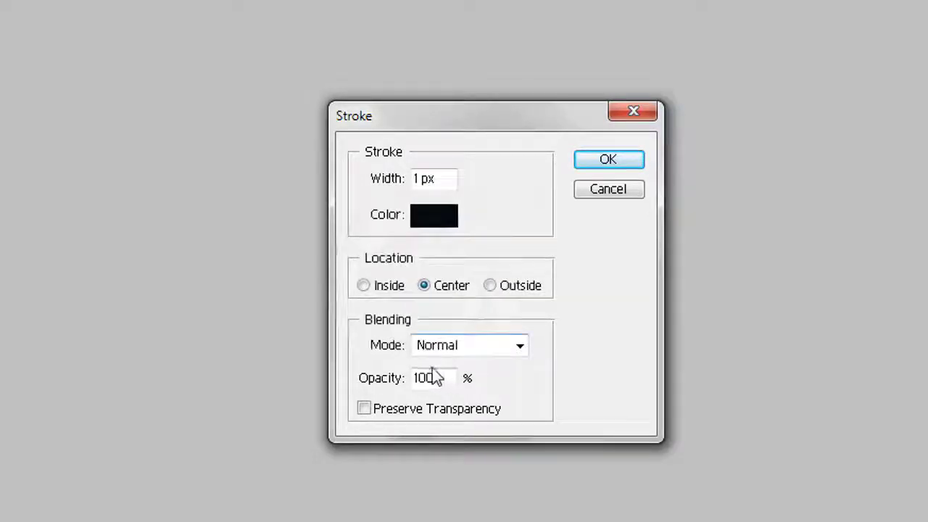
click(493, 352)
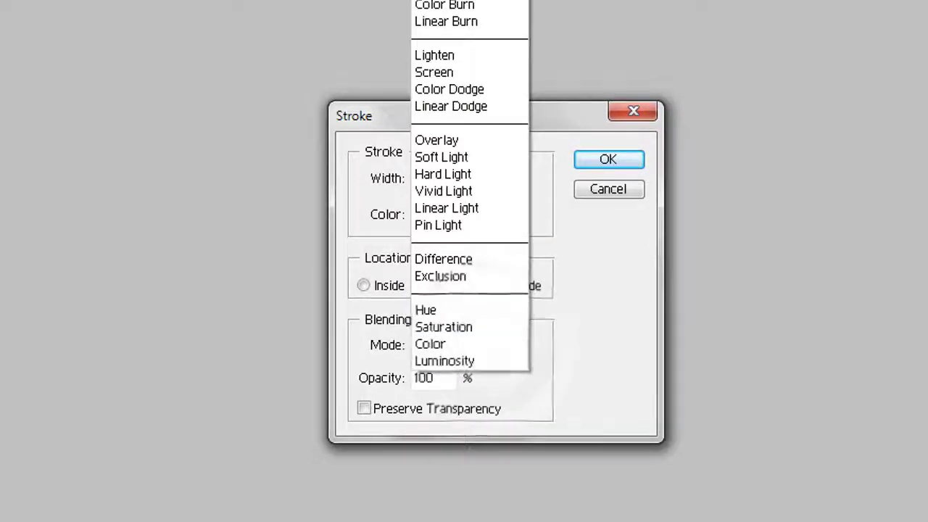
key(Escape)
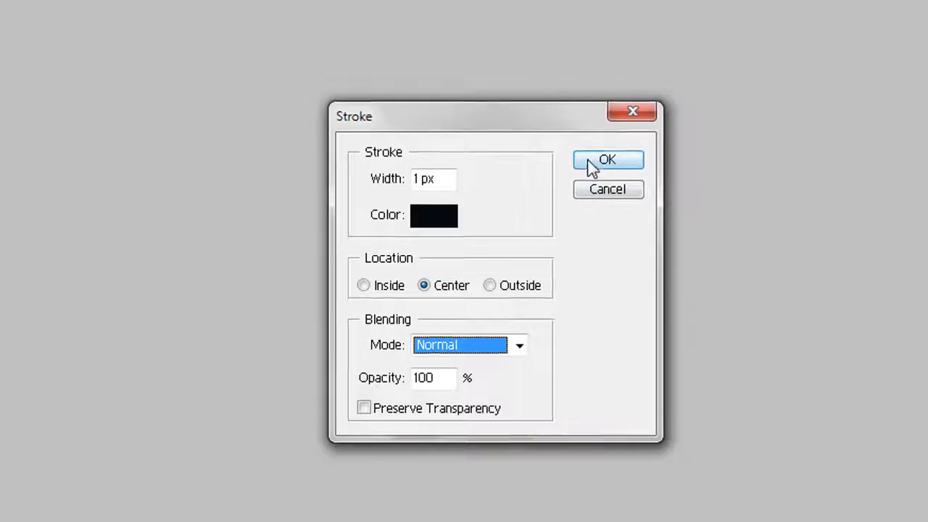
click(591, 163)
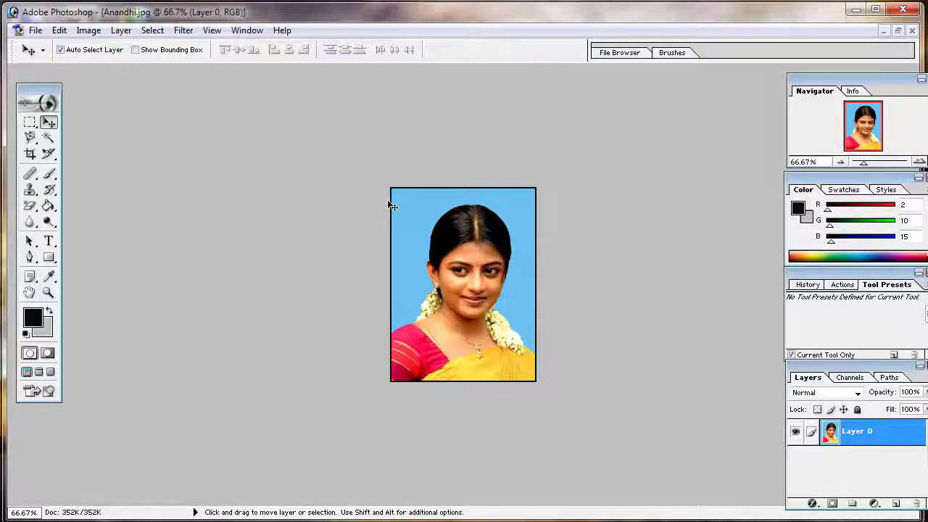
Scale the photo layer to about 90.5% width and 91.6% height, centred on the canvas with an even transparent margin around it
key(ctrl+t)
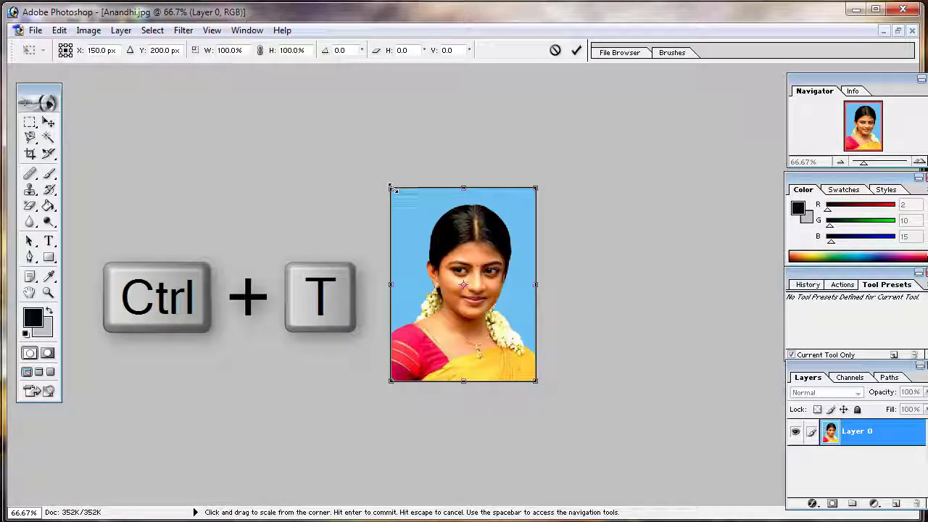
drag(391, 188, 406, 207)
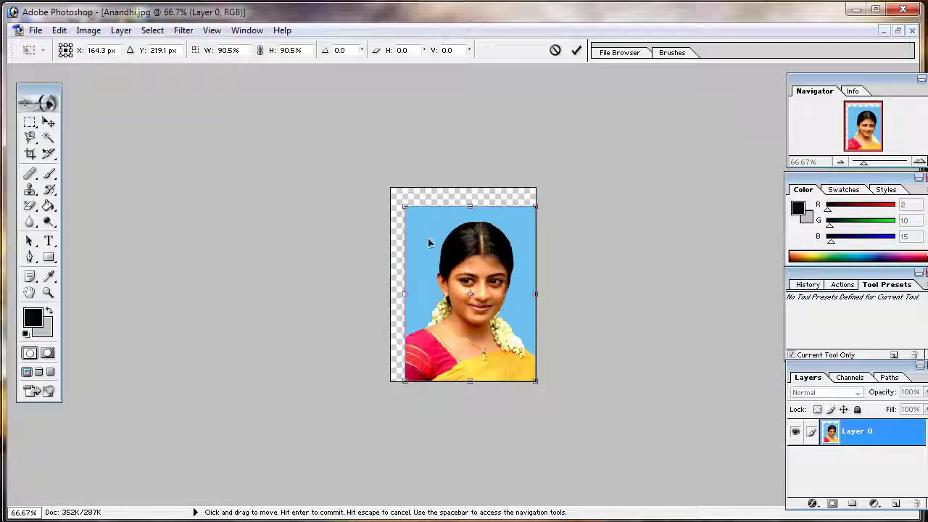
mouse_move(426, 238)
mouse_down()
mouse_move(422, 222)
mouse_move(423, 234)
mouse_up()
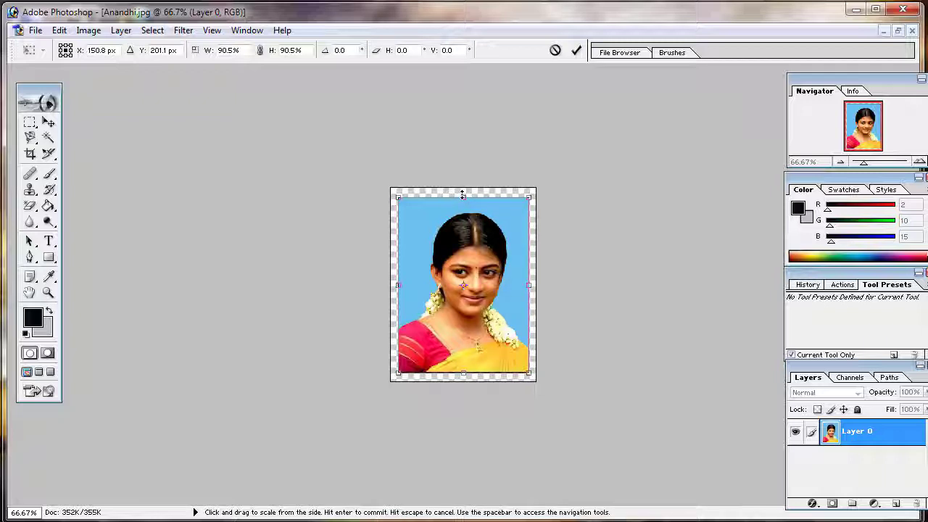
drag(463, 195, 463, 193)
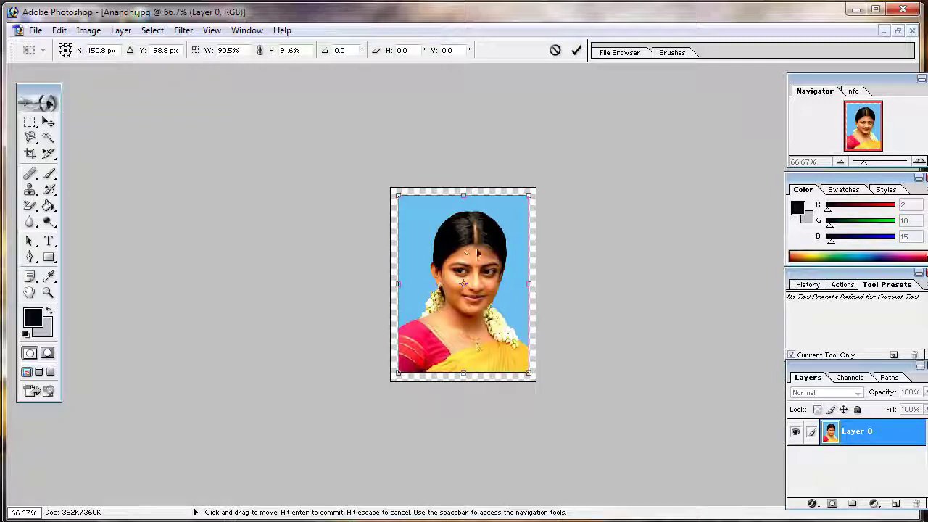
key(Return)
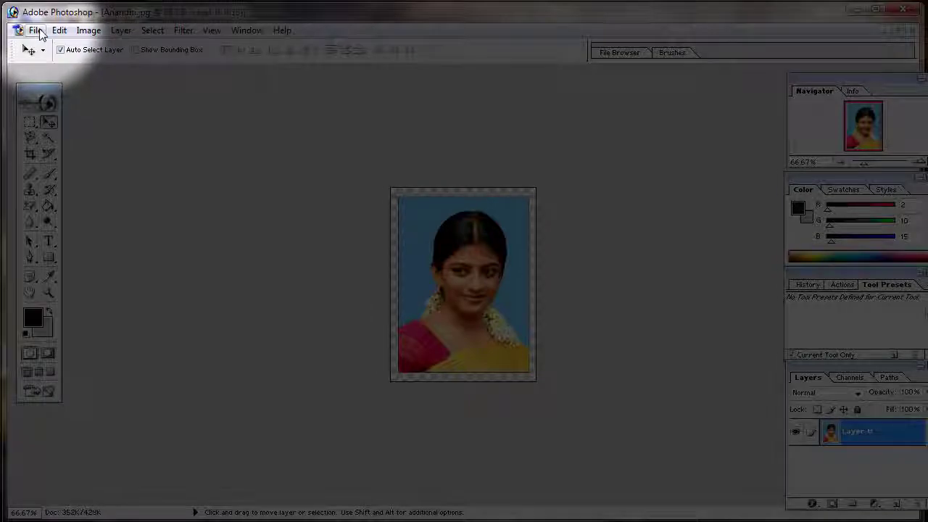
Create a new 1200 by 800 pixel RGB Color document at 200 pixels/inch with white contents, and maximize its window
click(35, 30)
click(138, 113)
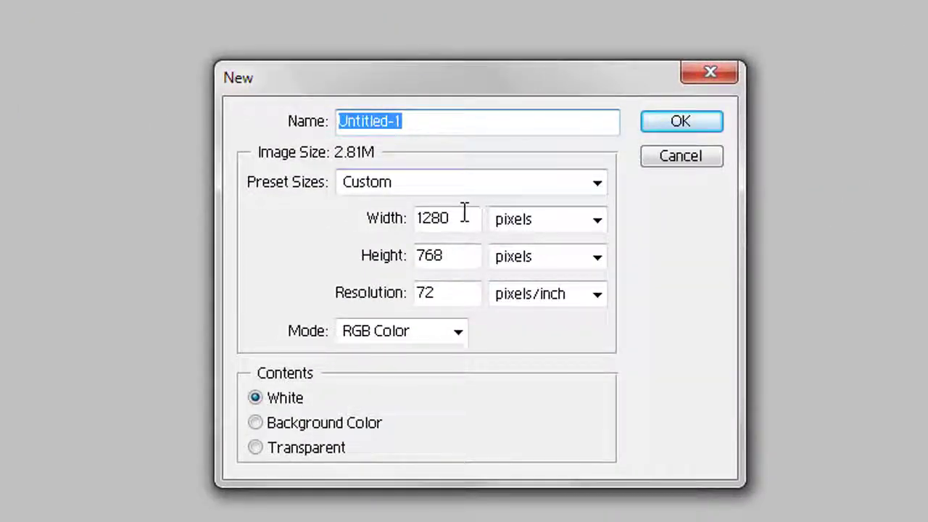
drag(457, 215, 303, 236)
key(BackSpace)
text(1)
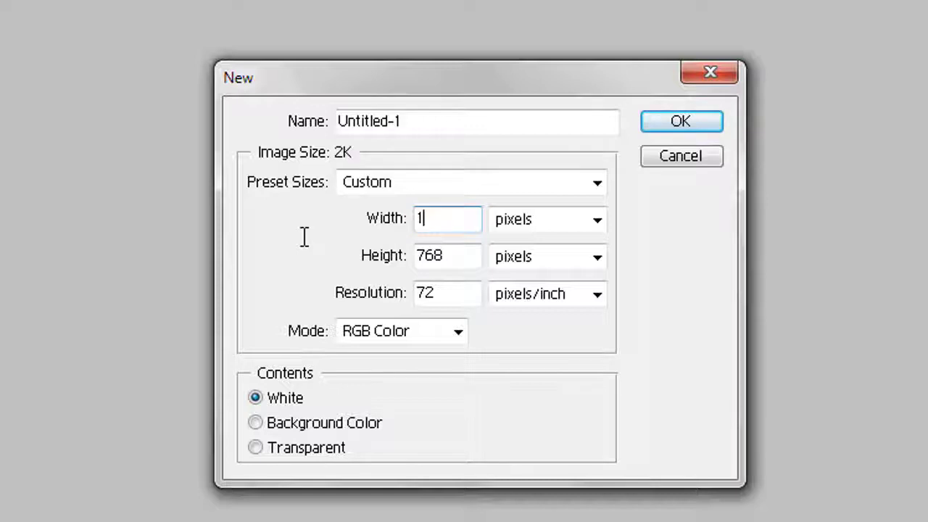
text(200)
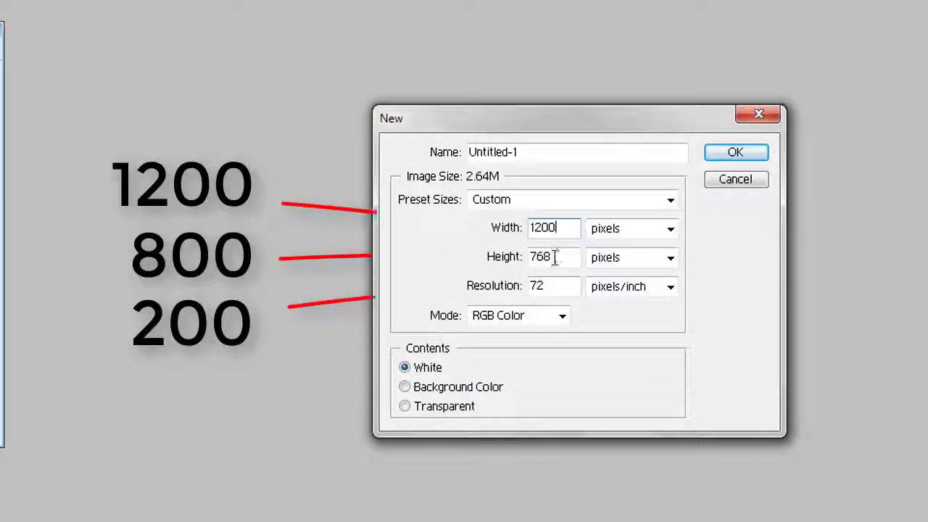
click(636, 228)
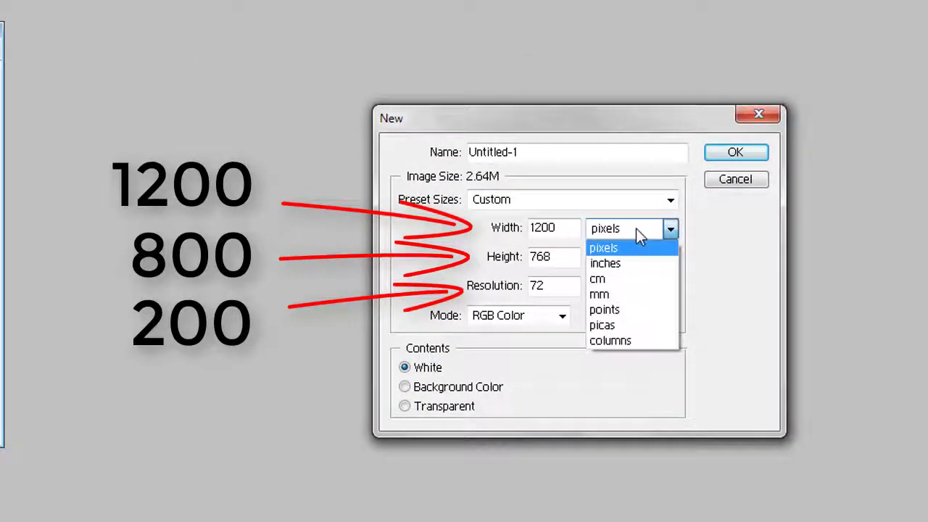
click(636, 229)
drag(561, 257, 497, 256)
key(BackSpace)
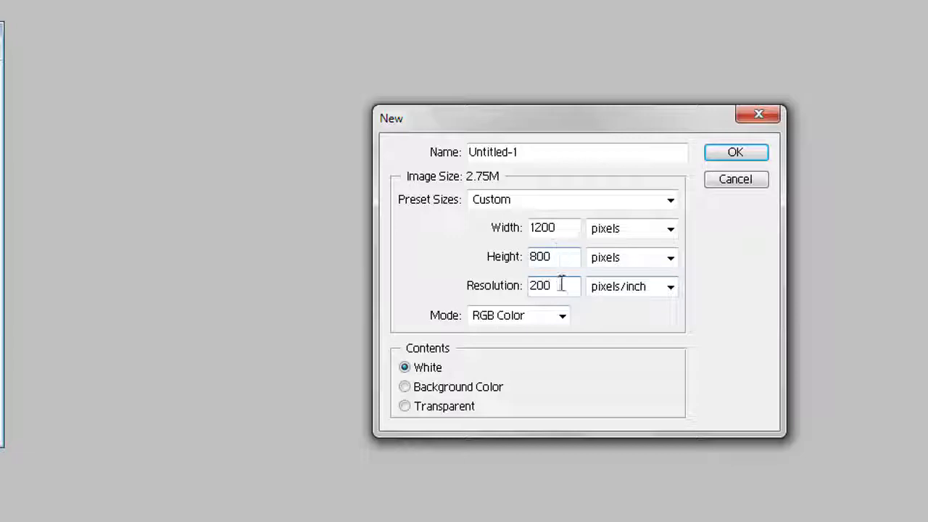
click(559, 323)
click(560, 324)
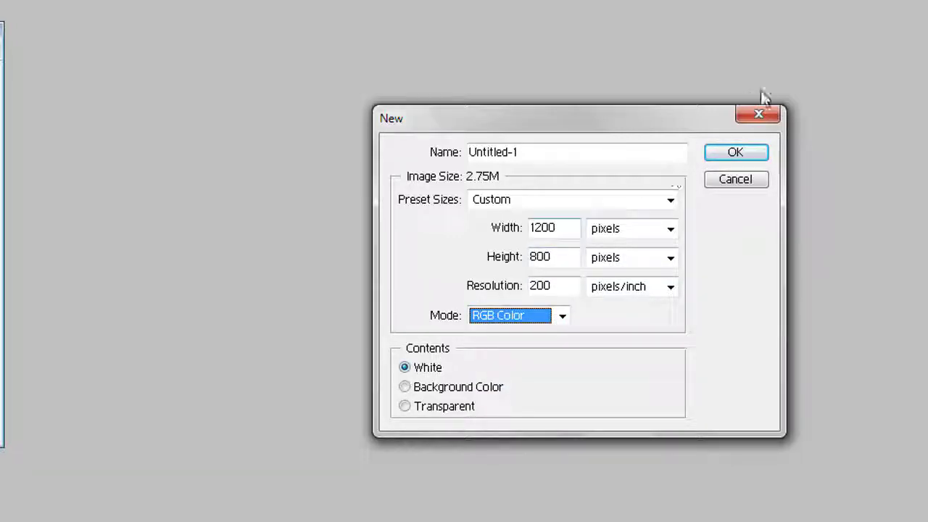
click(735, 153)
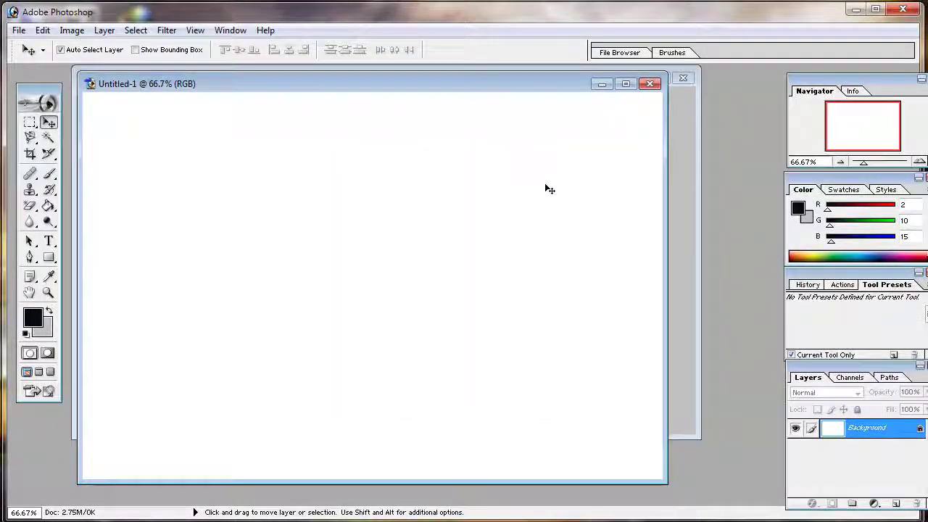
click(626, 84)
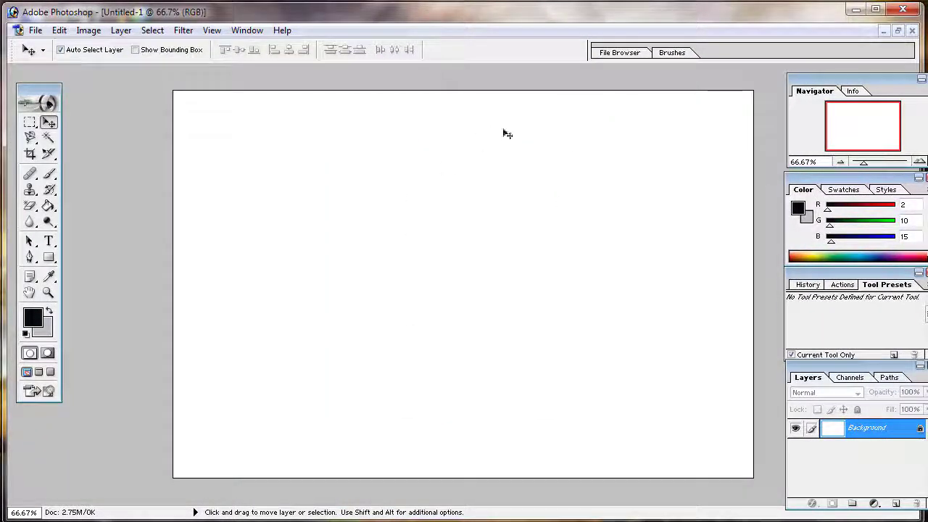
Bring the bordered portrait document to the front, maximize it, and define it as a pattern under its suggested file name
click(897, 31)
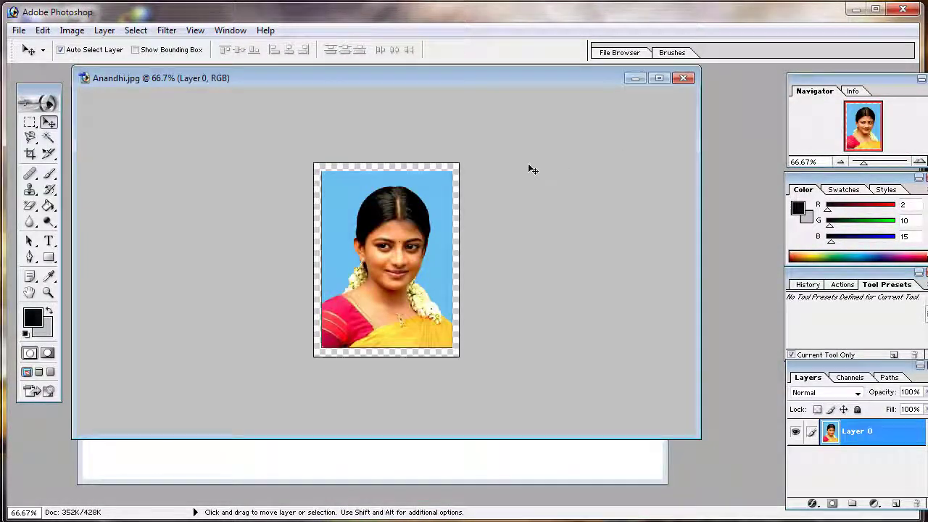
click(657, 77)
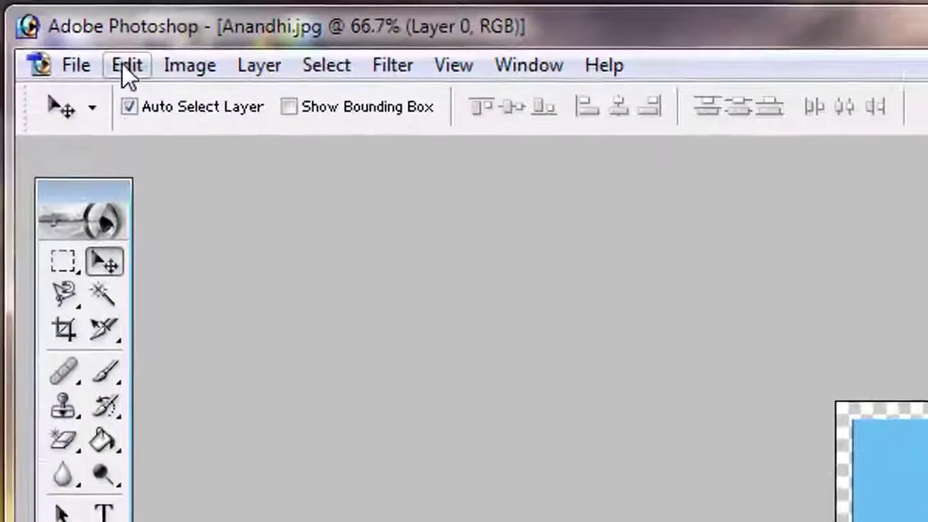
click(59, 30)
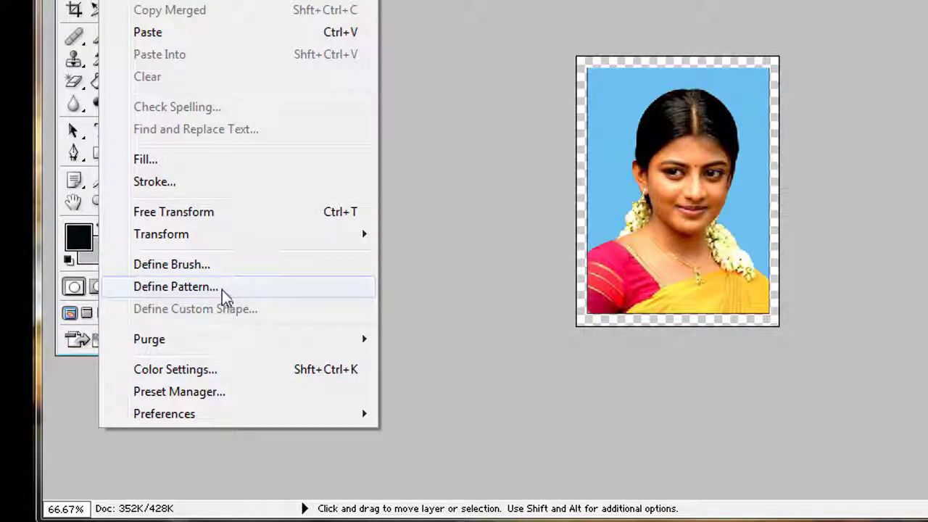
click(232, 294)
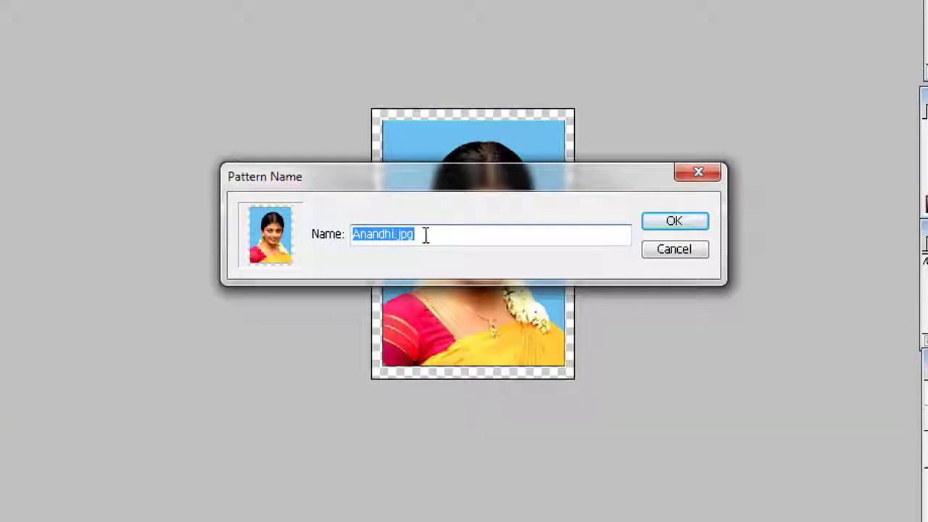
click(428, 234)
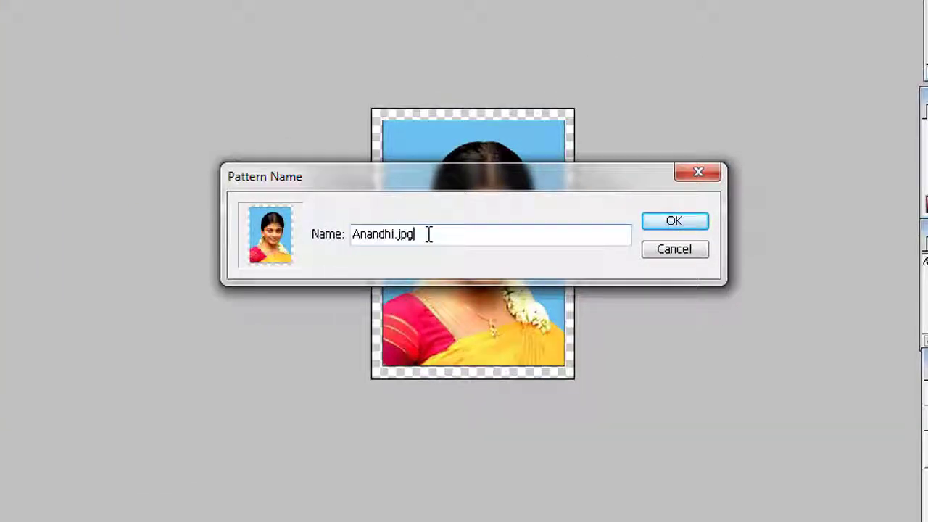
click(667, 226)
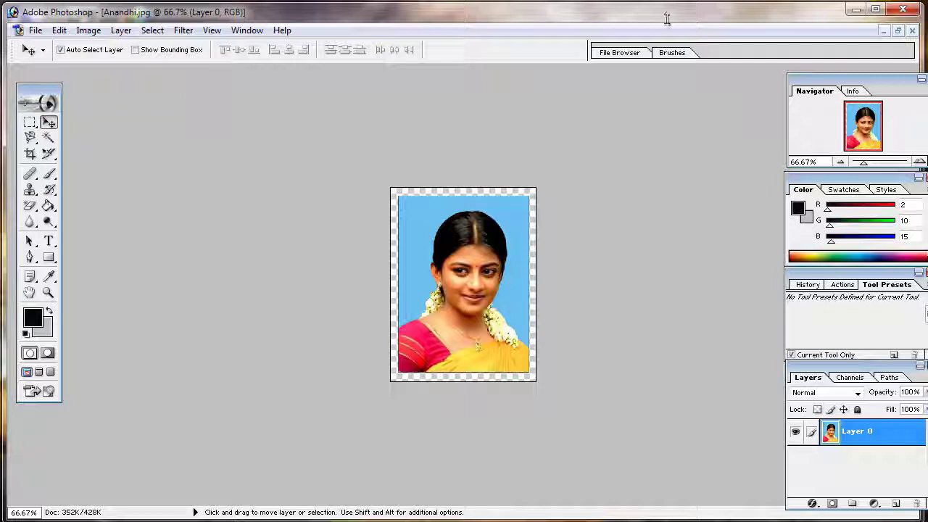
Maximize the blank Untitled-1 sheet and set up a Pattern fill on it using the portrait pattern, Normal mode and 100% opacity
click(897, 31)
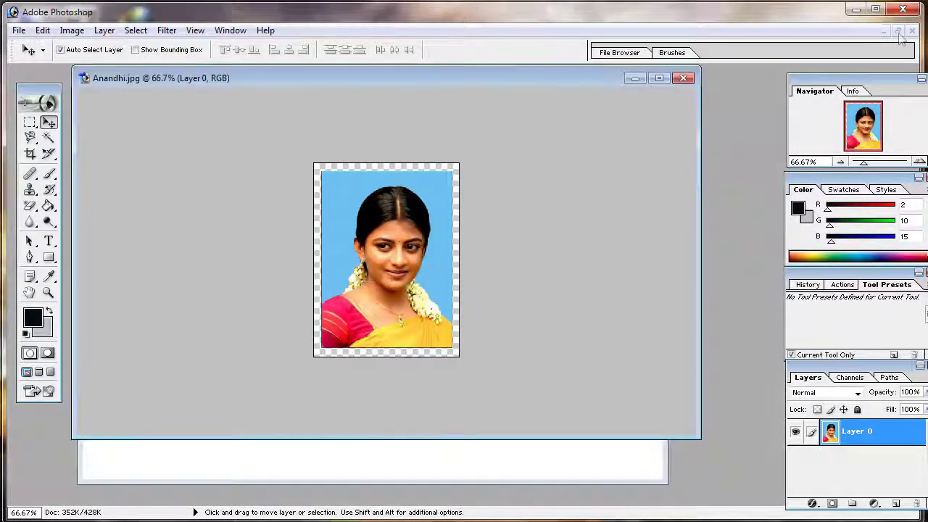
click(489, 465)
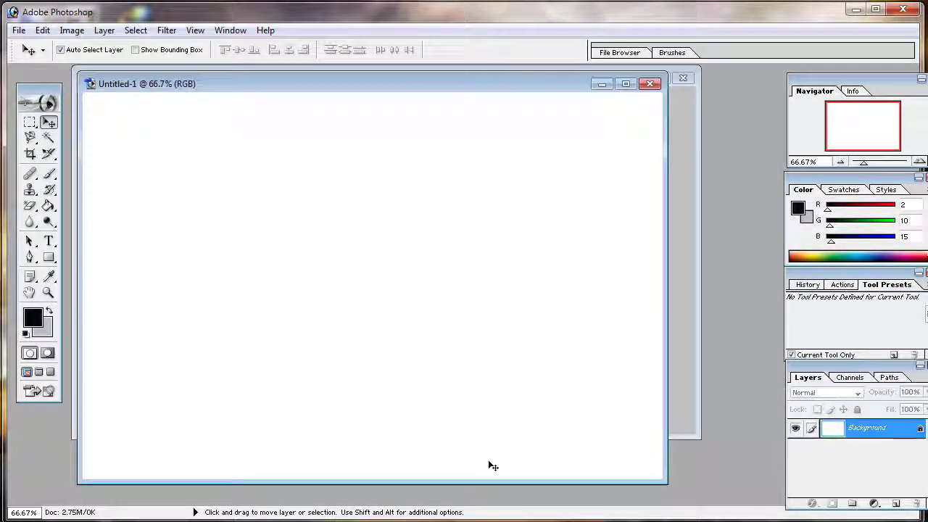
click(626, 84)
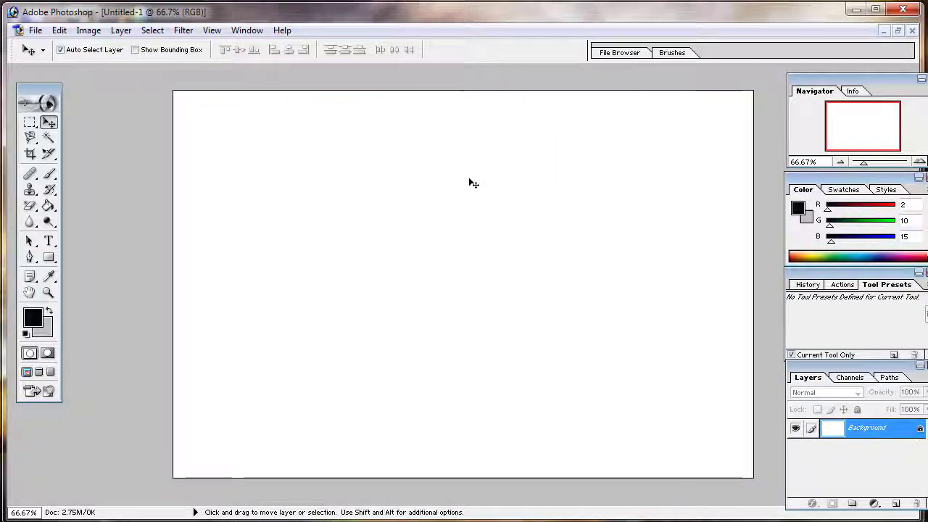
click(59, 30)
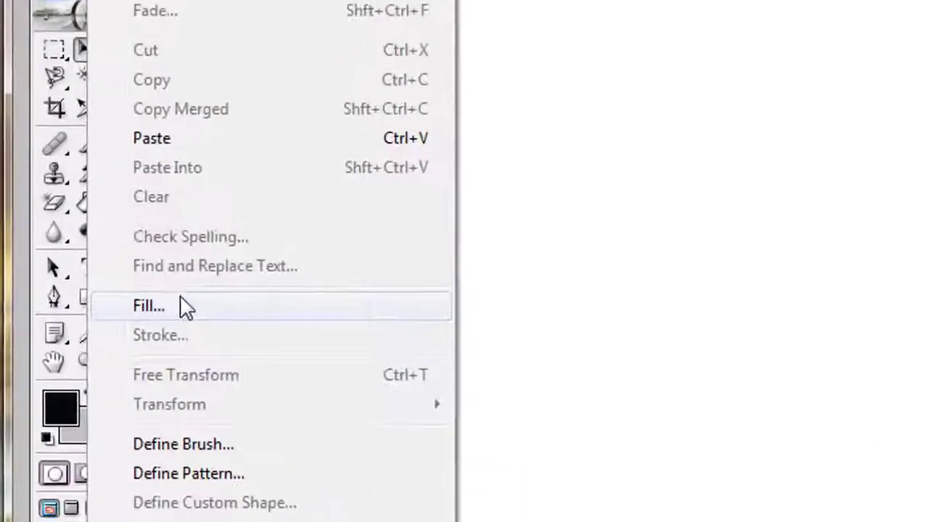
click(114, 271)
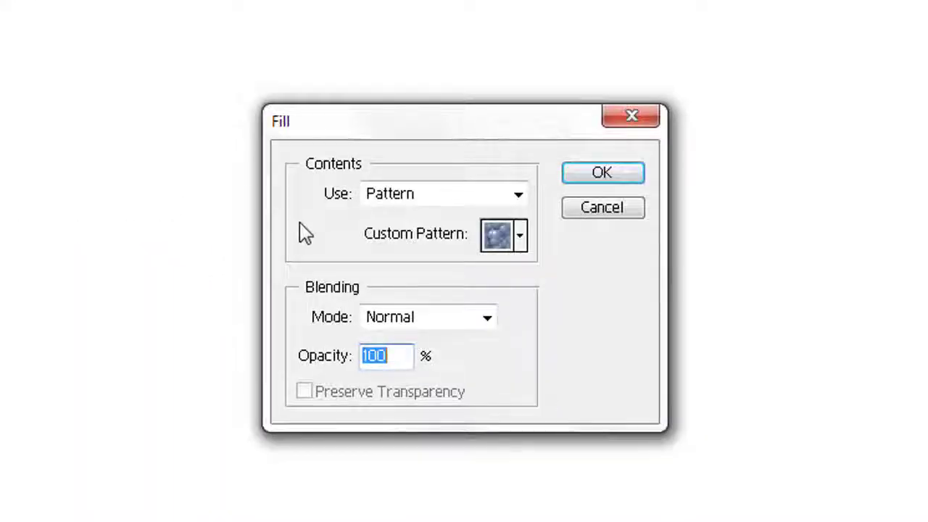
click(517, 196)
click(517, 198)
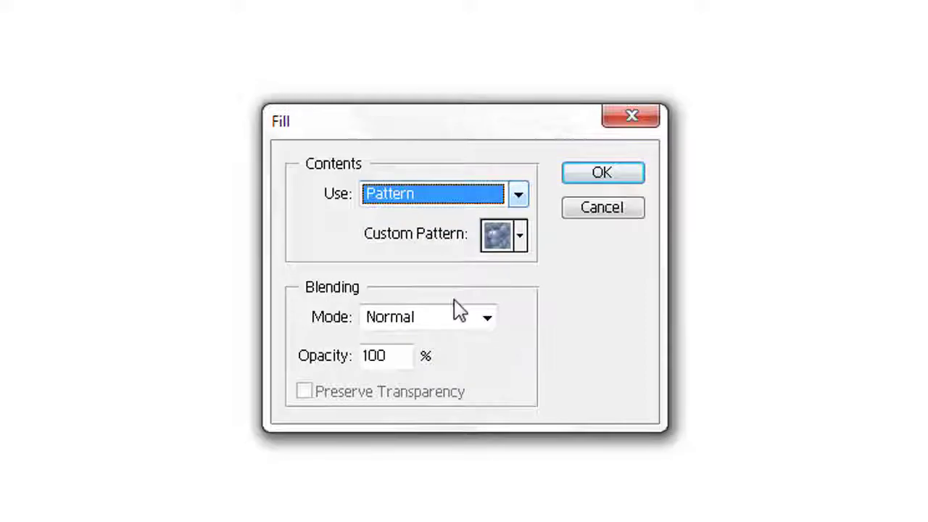
click(487, 319)
click(526, 348)
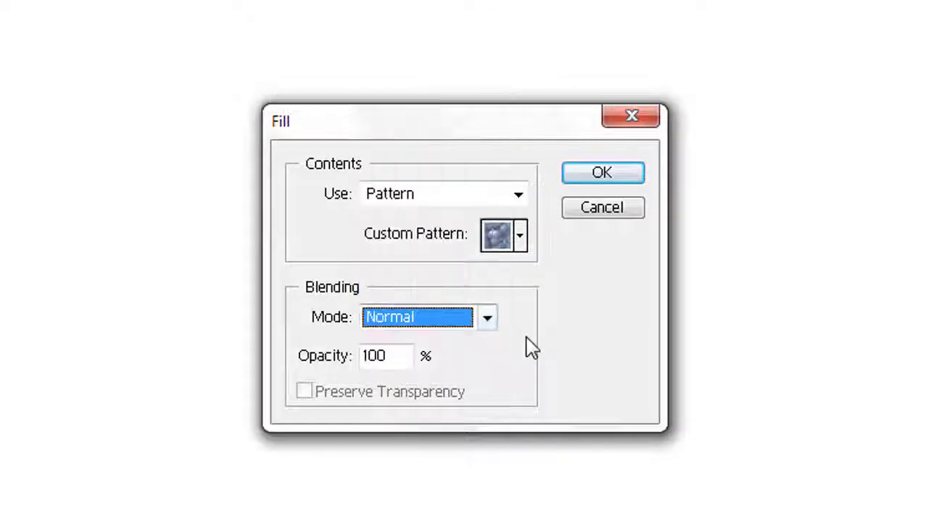
click(520, 235)
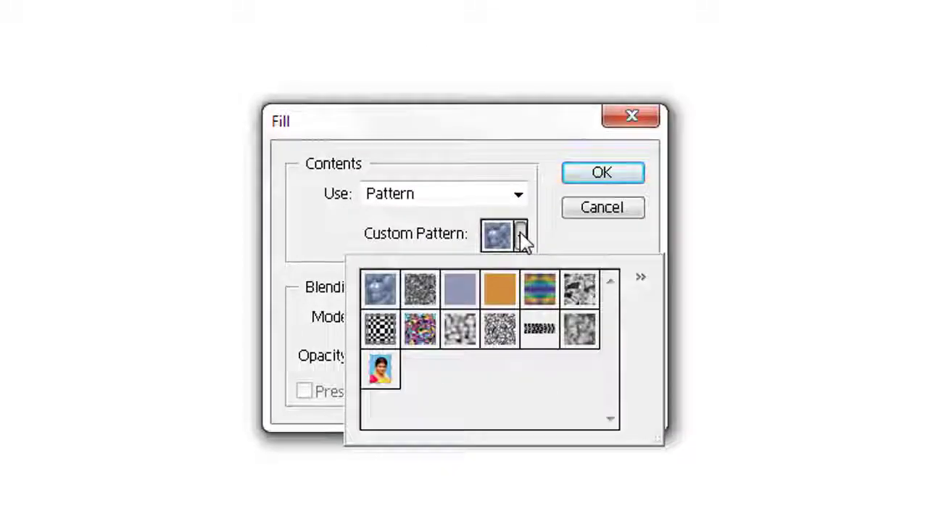
click(388, 372)
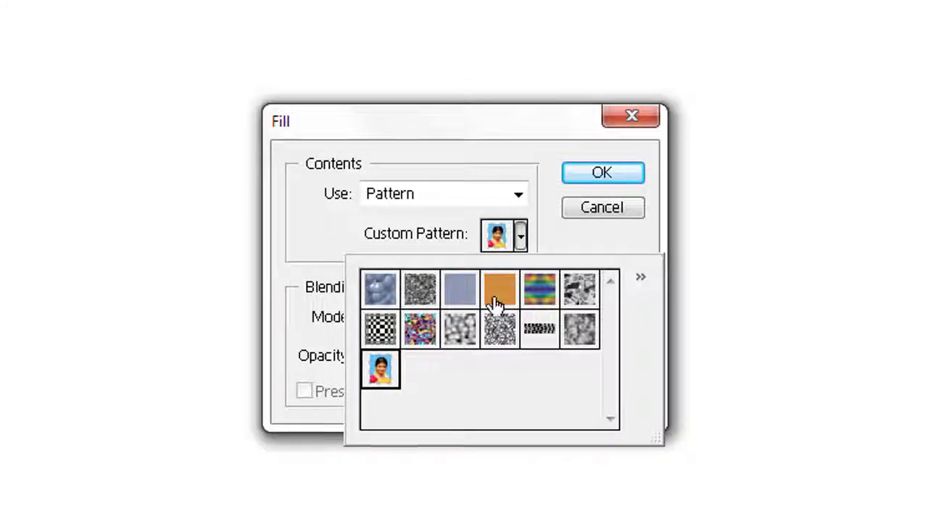